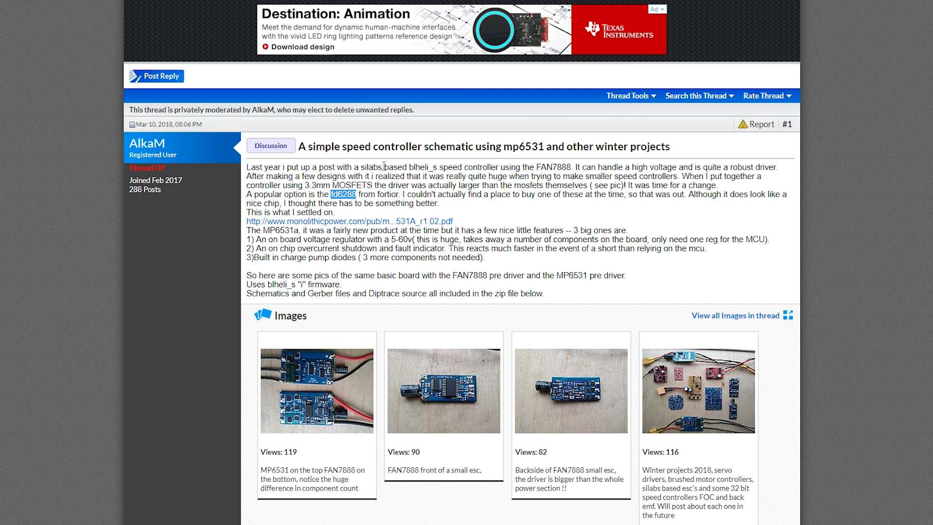
- Skim the mp6531 thread post and highlight the word blheli_s in its text
scroll(412, 187, "down", 2)
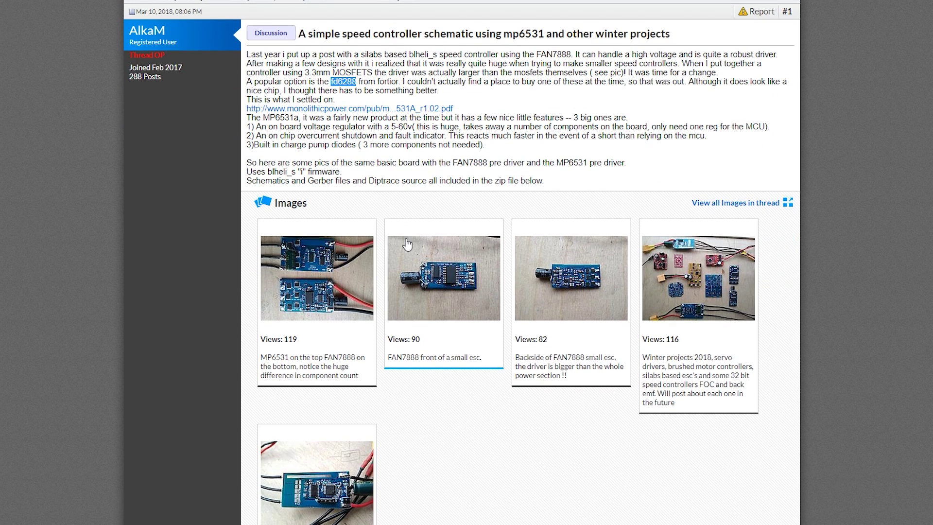
scroll(159, 74, "up", 1)
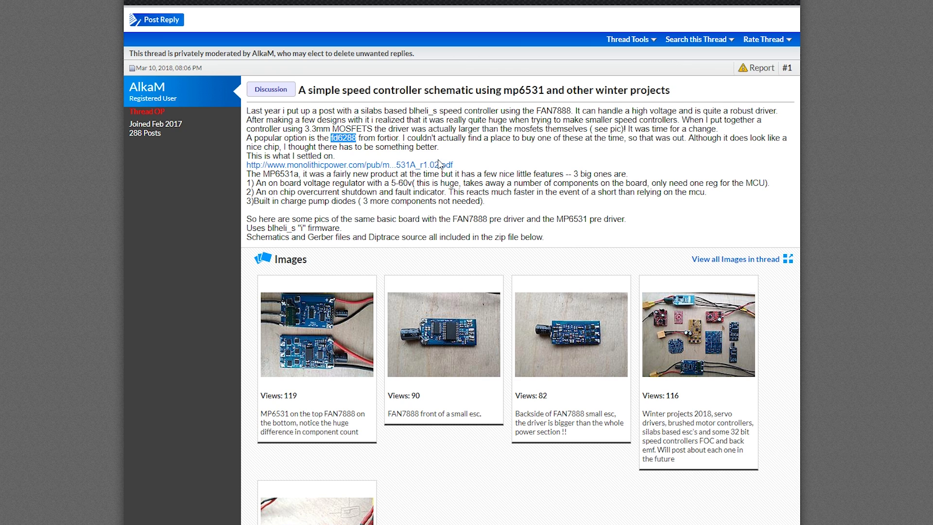
double_click(276, 229)
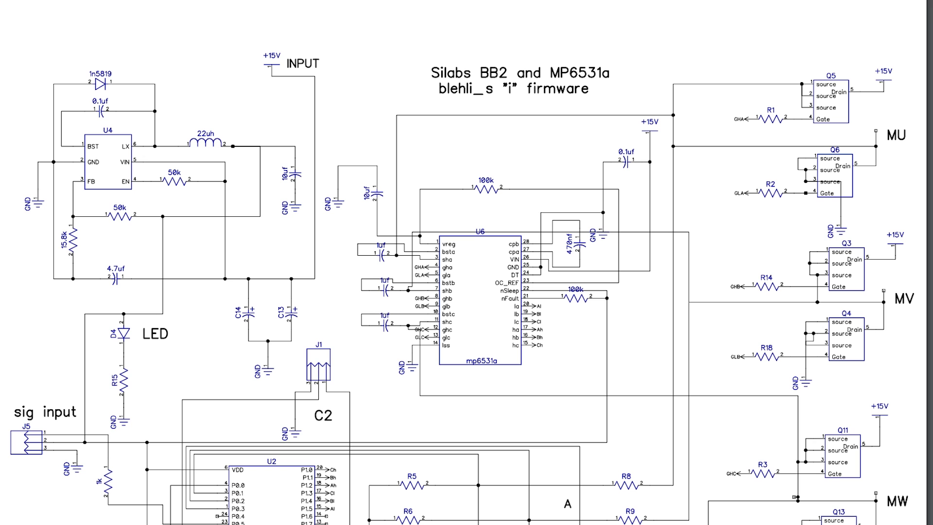
- Scroll the Silabs BB2 and MP6531a schematic to inspect its regulator, driver, MCU and MOSFETs
scroll(553, 248, "down", 3)
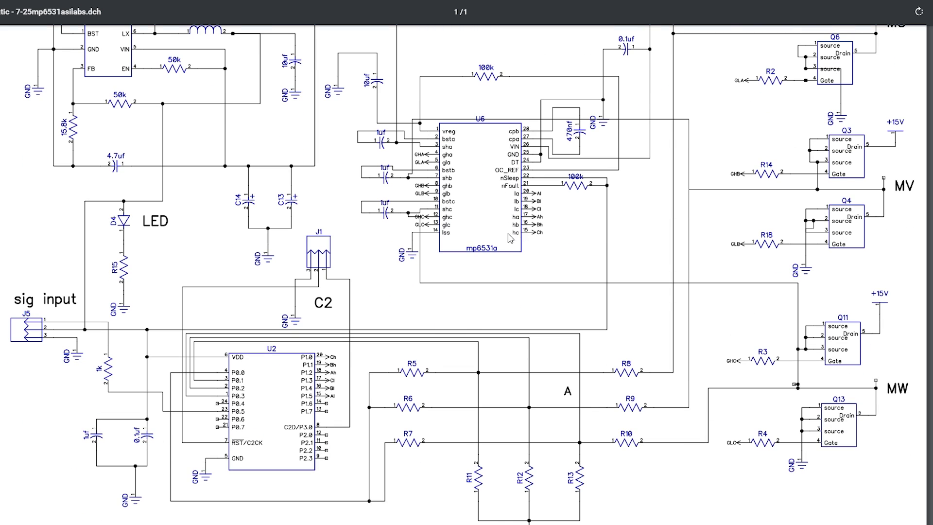
scroll(539, 255, "up", 5)
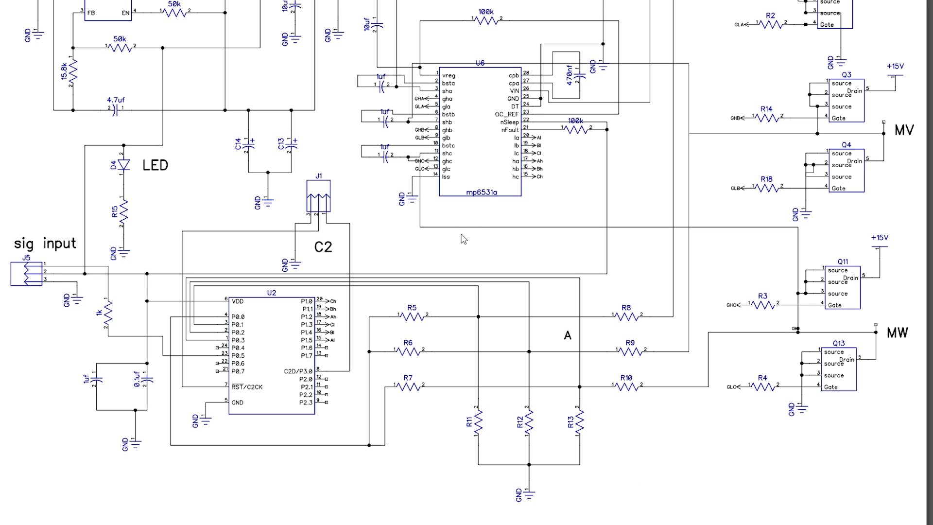
scroll(495, 212, "up", 7)
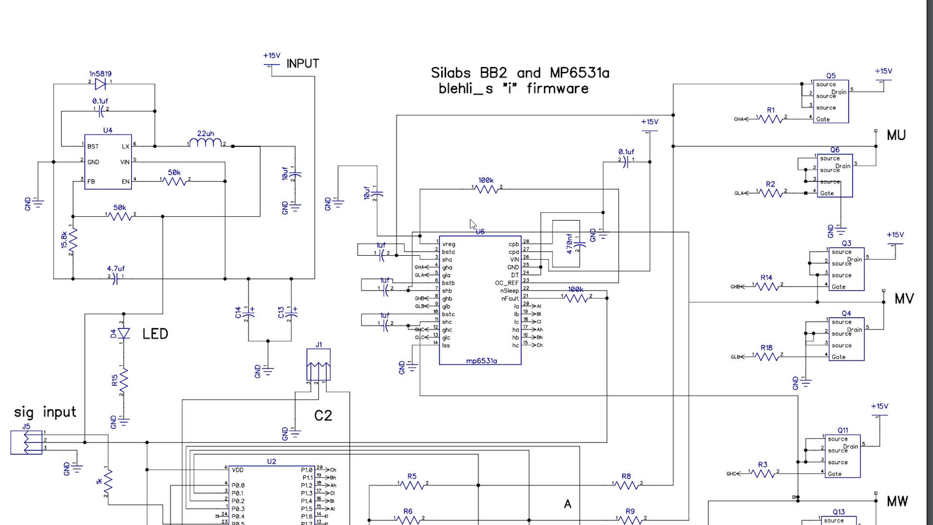
scroll(470, 224, "down", 5)
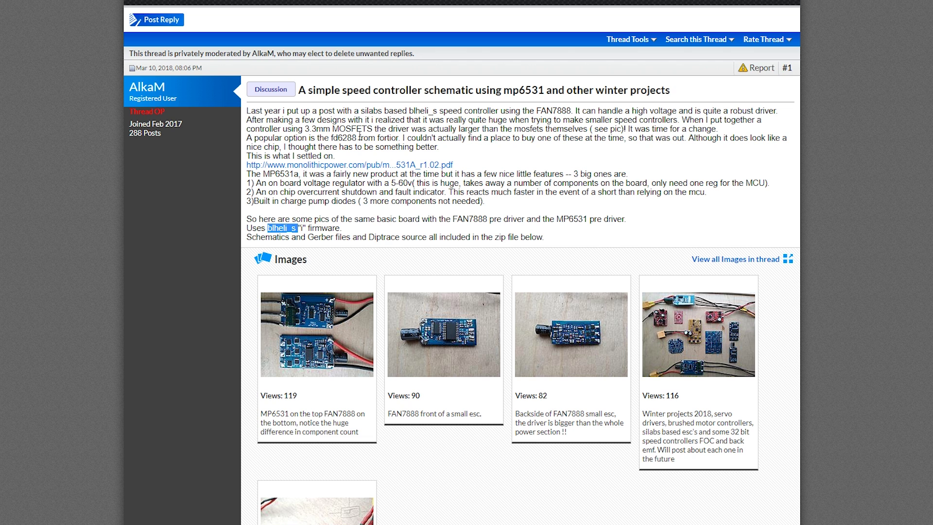
- Highlight the chip name fd6288 in the RC Groups post
double_click(350, 138)
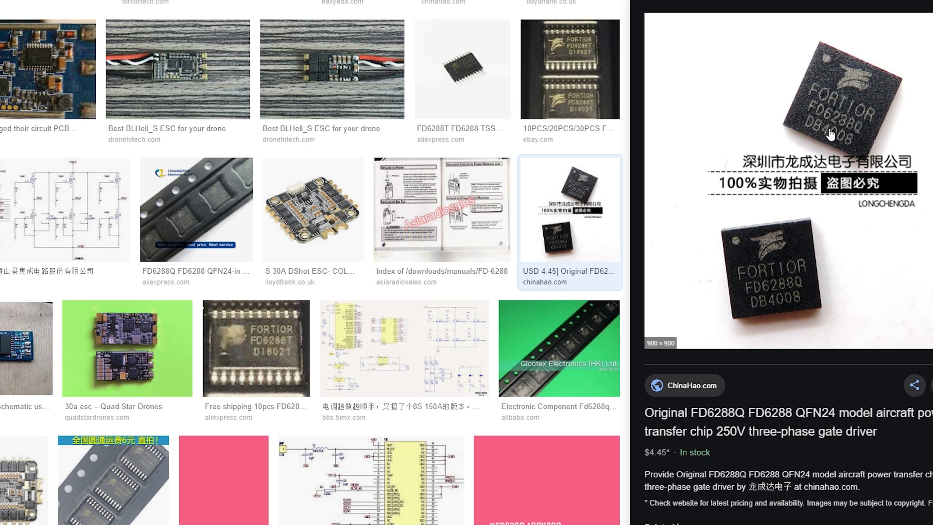
- Preview the eBay listing for the FD6288T TSSOP20 gate driver chip
left_click(537, 98)
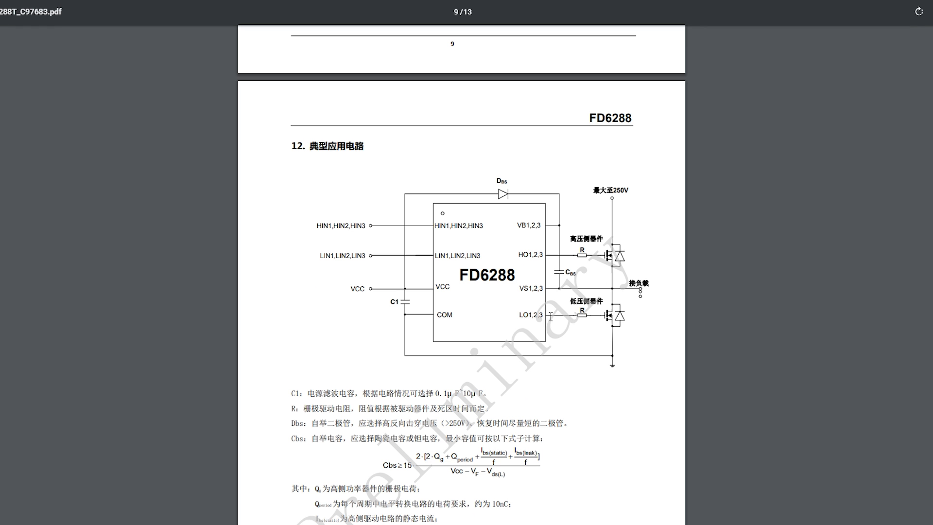
- Scroll the FD6288 datasheet to its typical application circuit and gate resistor notes
scroll(547, 320, "down", 5)
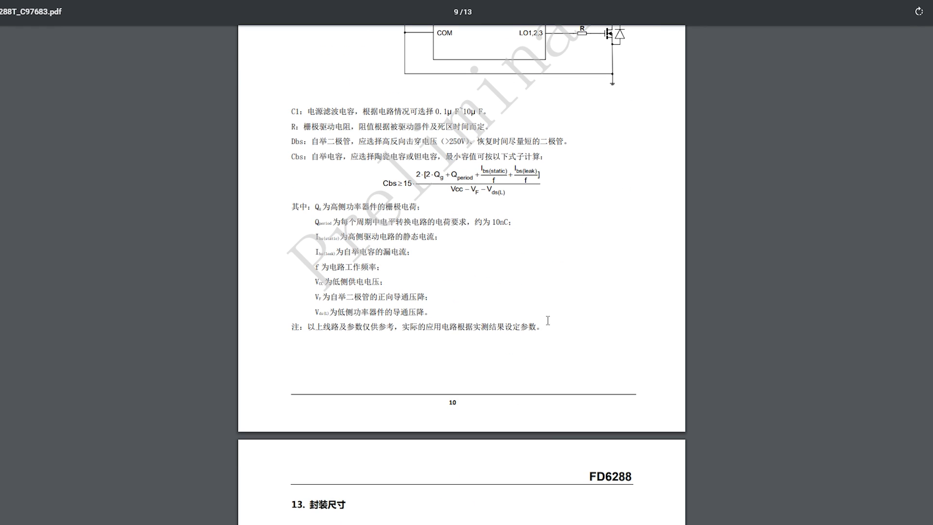
scroll(548, 325, "up", 5)
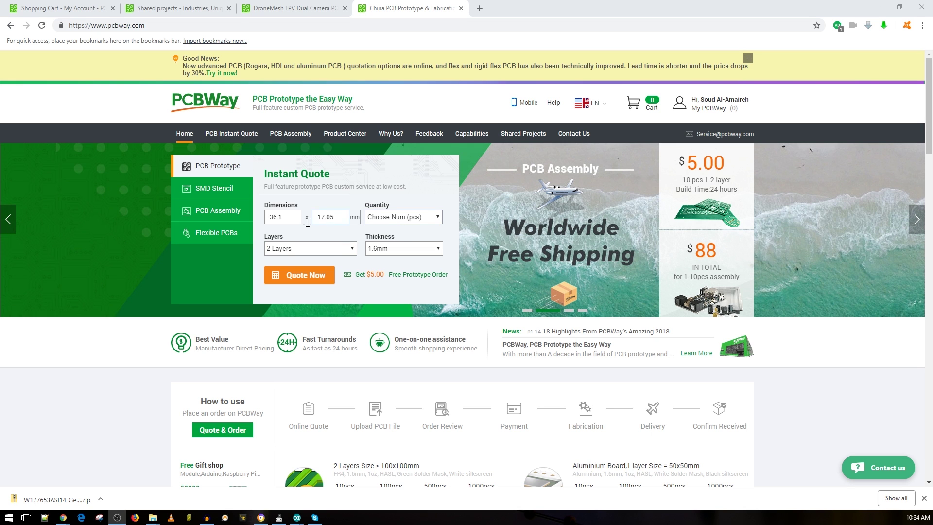
- Quote 10 two-layer 36.1 x 17.05 mm, 1.6 mm boards at $5.00 and add them to the cart
left_click(408, 219)
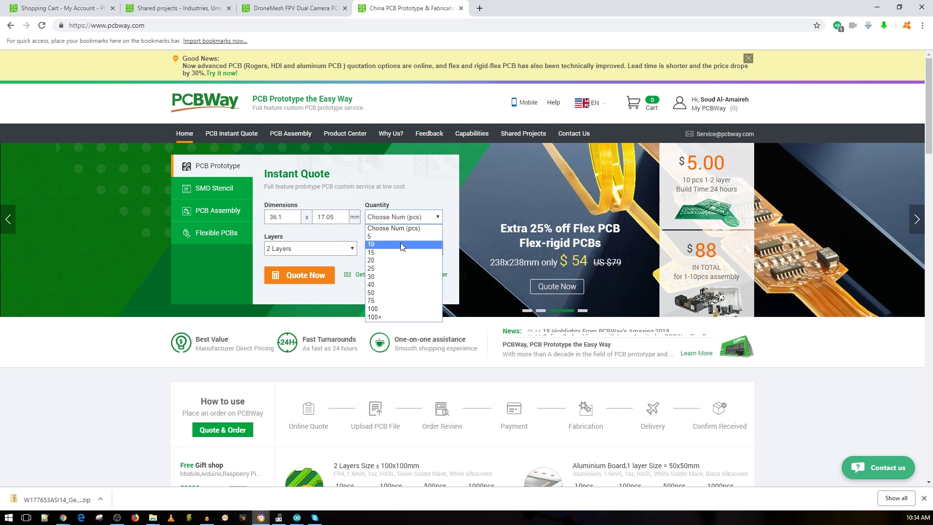
left_click(400, 243)
left_click(304, 276)
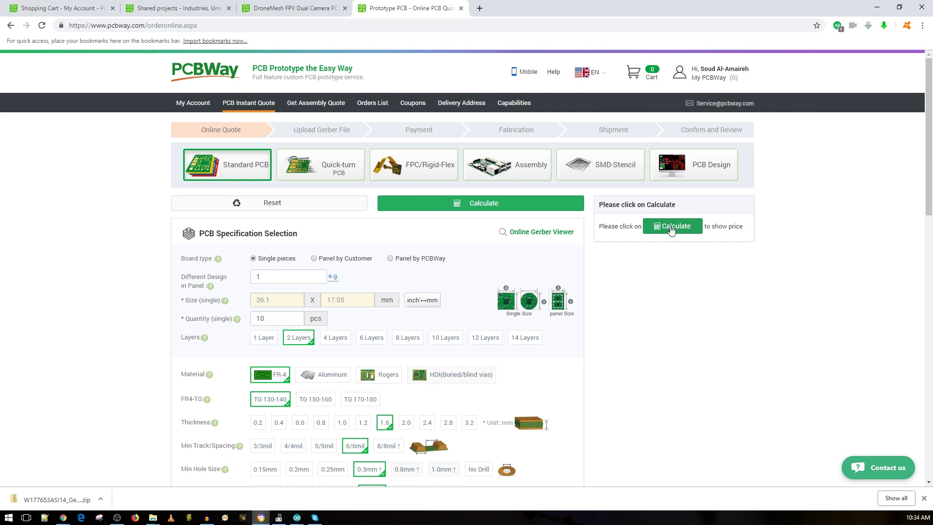
left_click(673, 226)
scroll(715, 160, "up", 1)
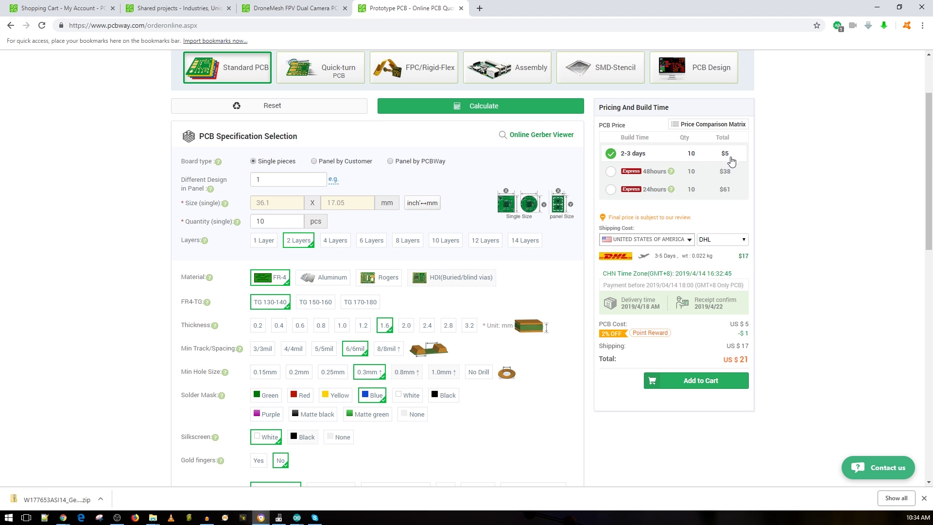
scroll(731, 160, "down", 3)
left_click(699, 389)
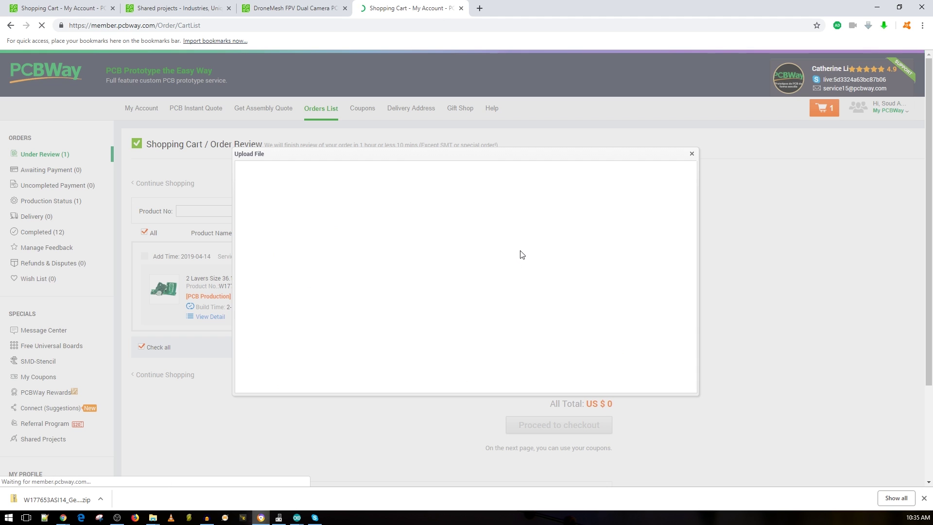
left_click(318, 350)
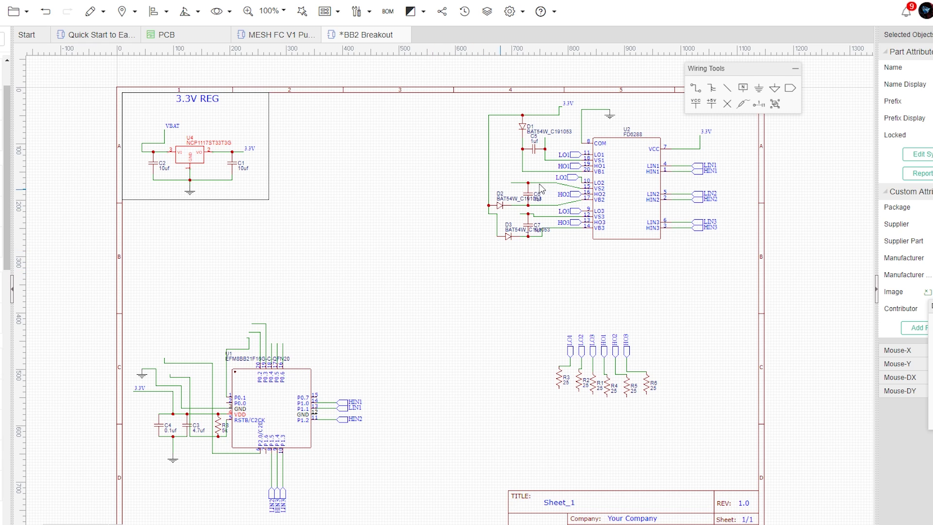
- Pan and zoom to the 25-ohm gate resistors R1–R6 on the LO1–LO3 and HO1–HO3 nets
scroll(631, 249, "up", 2)
right_click_drag(608, 277, 443, 353)
scroll(418, 343, "down", 3)
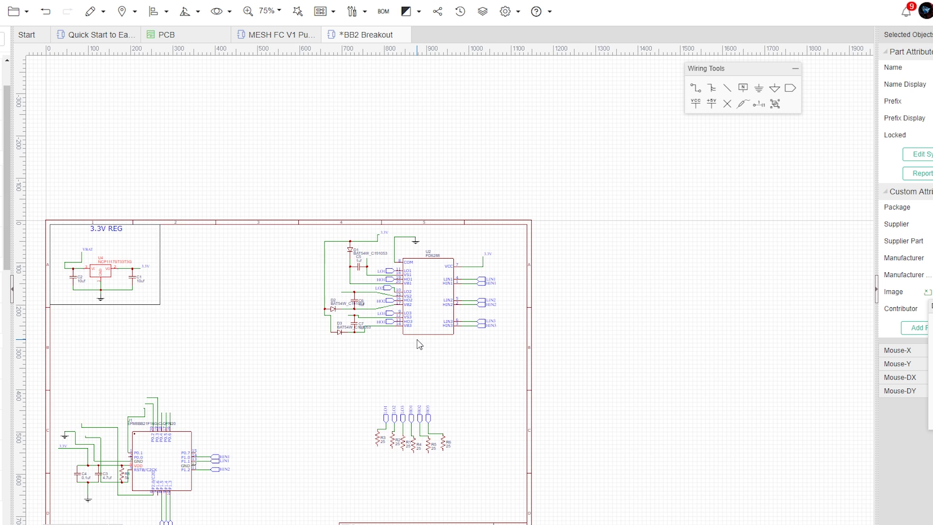
scroll(418, 344, "up", 5)
scroll(381, 326, "down", 4)
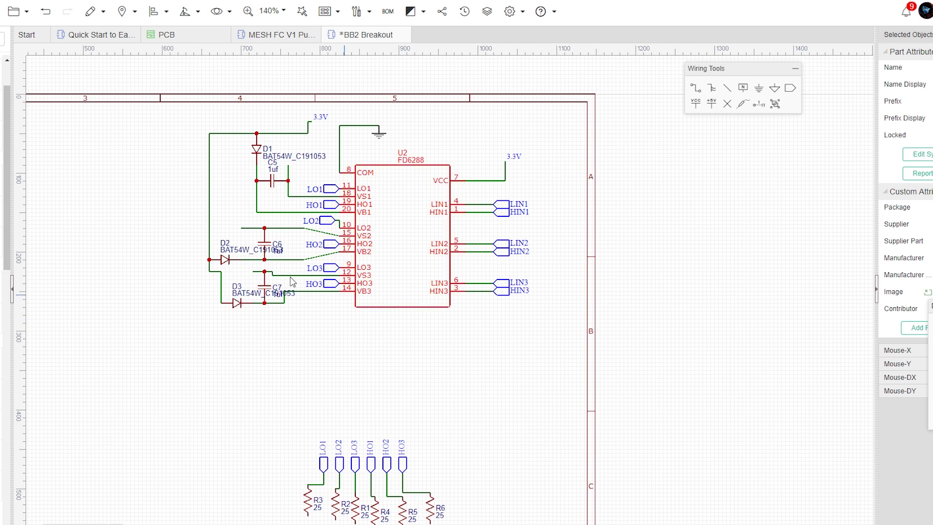
scroll(332, 281, "up", 2)
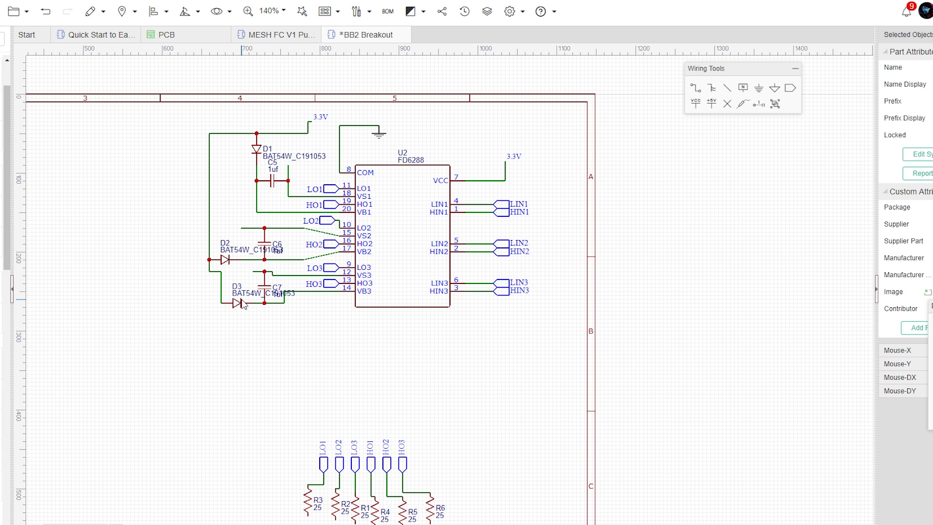
scroll(273, 357, "down", 3)
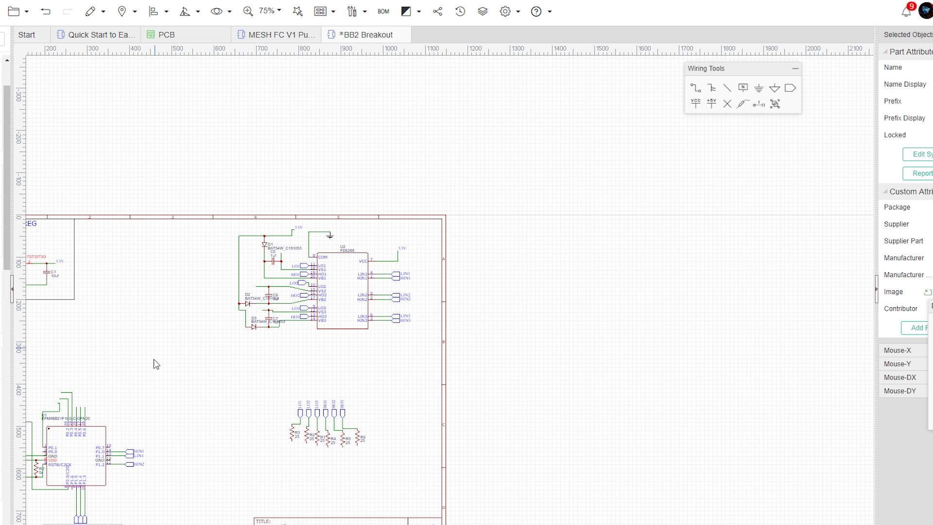
right_click_drag(164, 368, 319, 291)
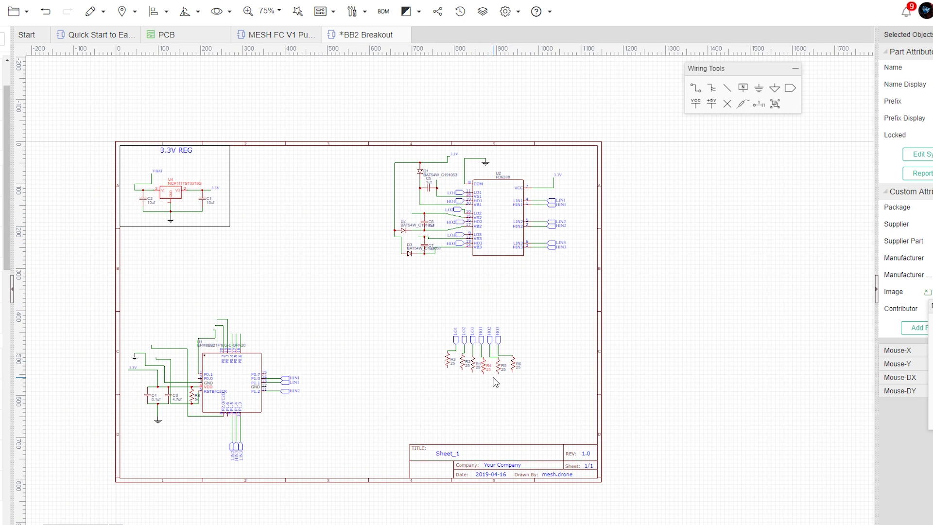
scroll(493, 379, "up", 3)
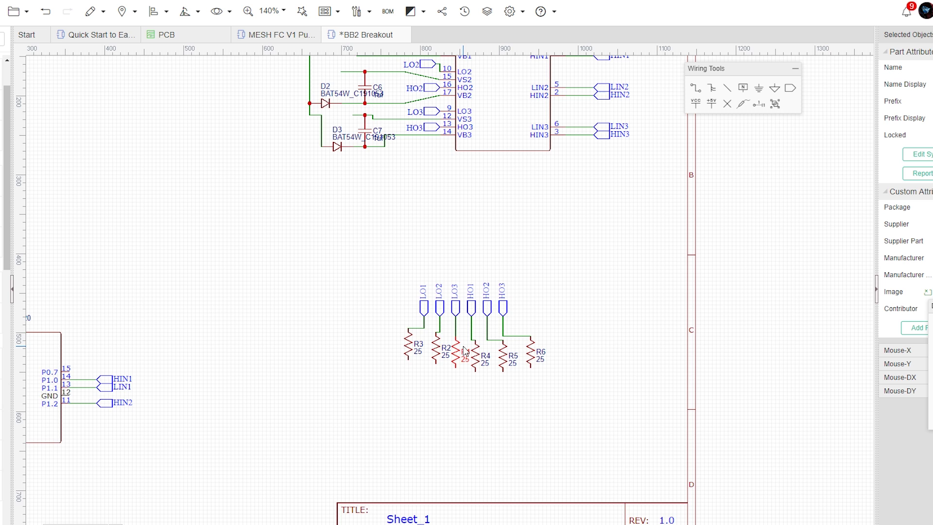
scroll(191, 350, "down", 4)
scroll(244, 364, "up", 1)
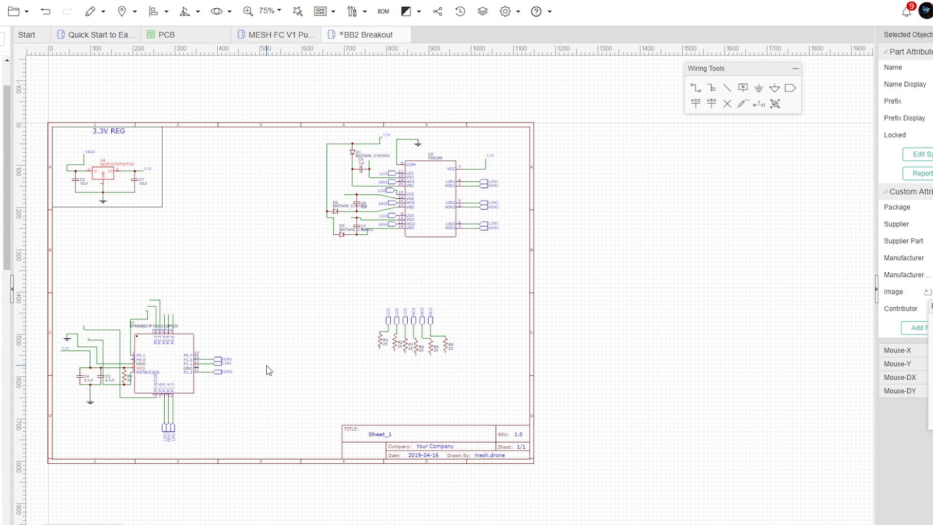
scroll(480, 402, "up", 5)
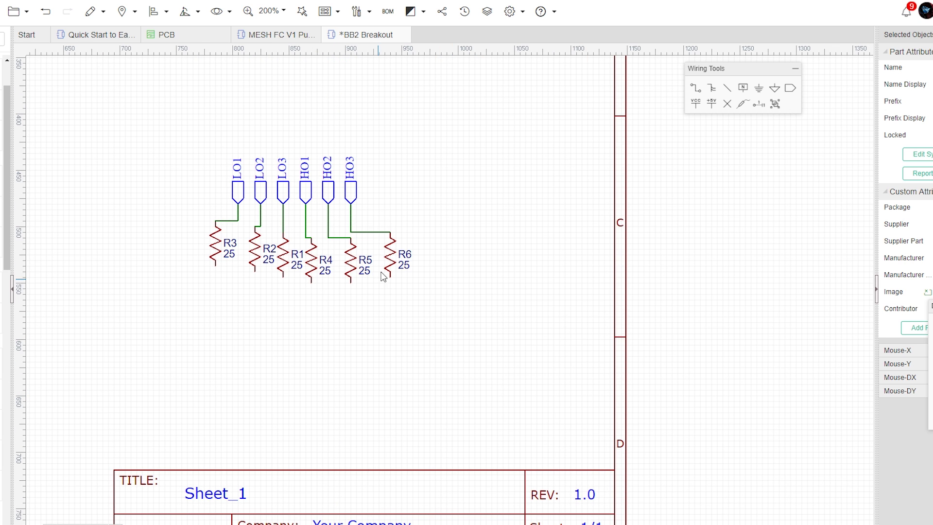
left_click(292, 275)
left_click(470, 281)
scroll(246, 354, "down", 3)
right_click_drag(125, 306, 281, 329)
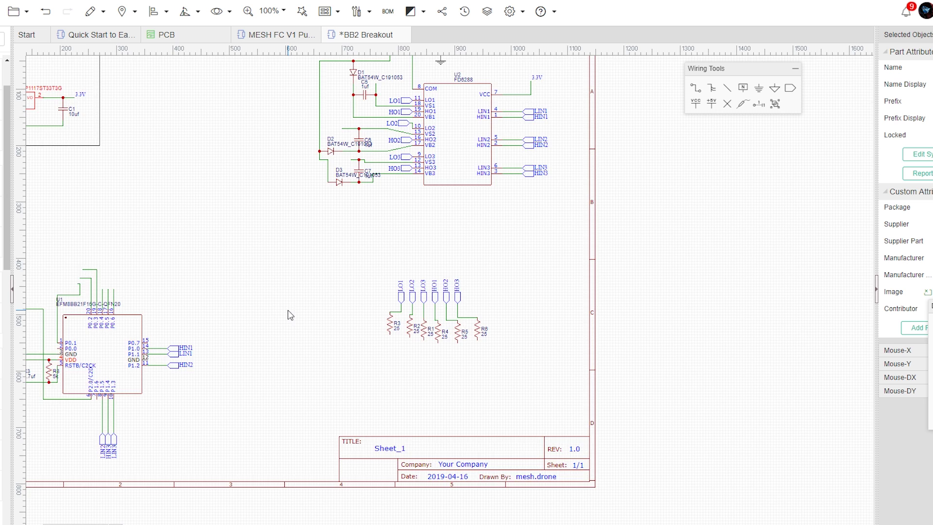
scroll(290, 314, "down", 1)
scroll(325, 277, "up", 1)
right_click_drag(325, 277, 407, 294)
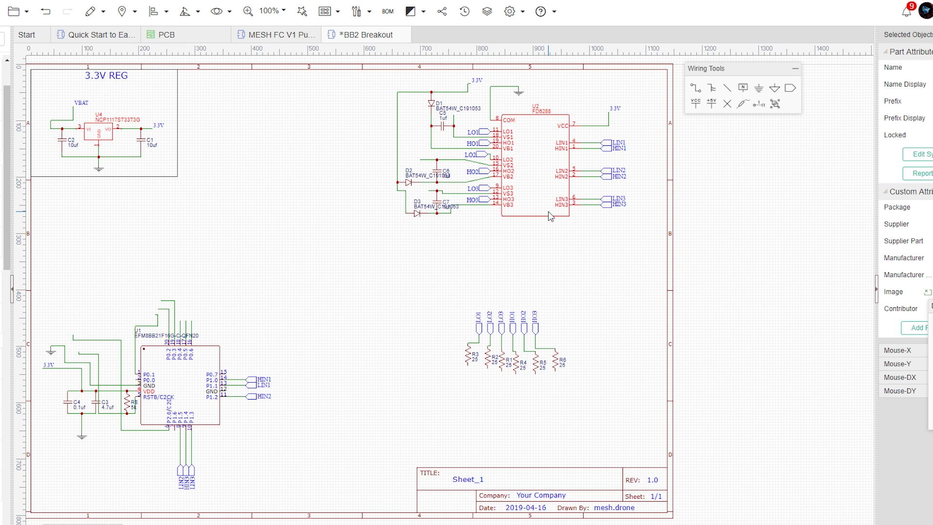
right_click_drag(450, 236, 535, 217)
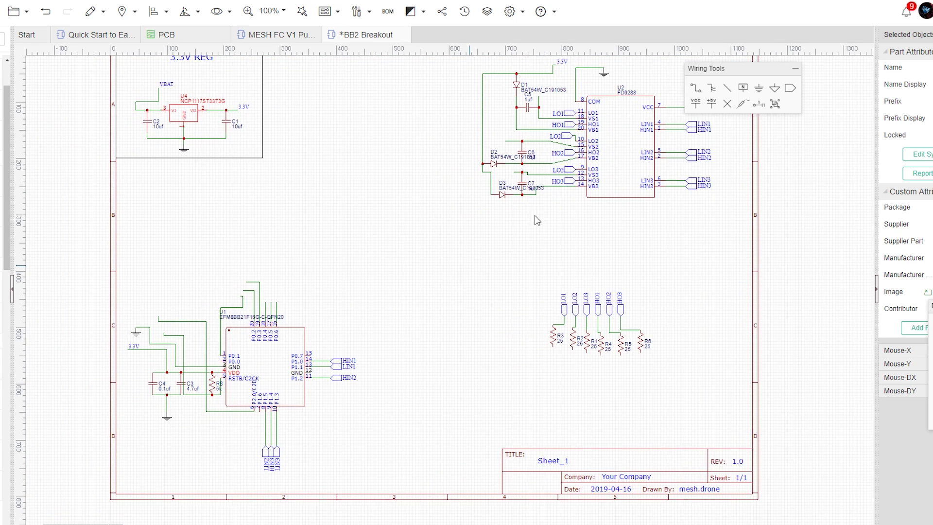
scroll(591, 229, "down", 1)
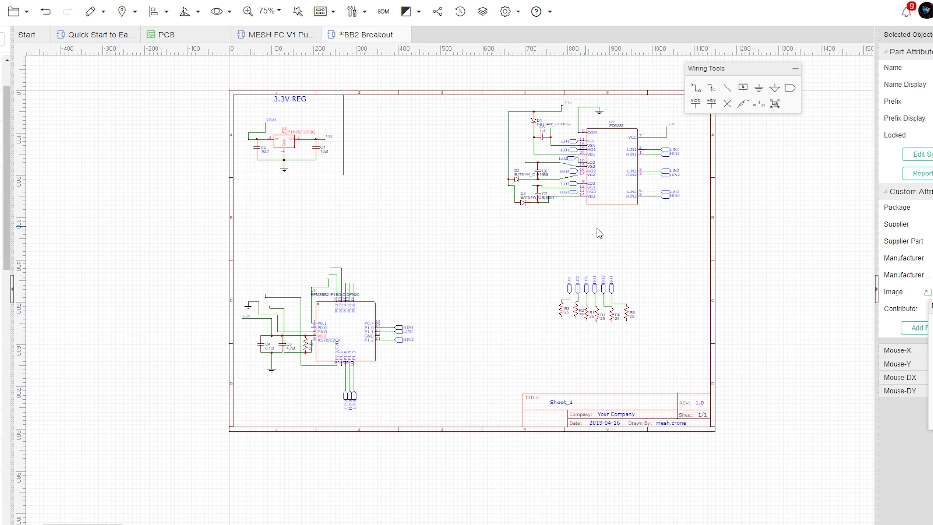
scroll(536, 228, "up", 1)
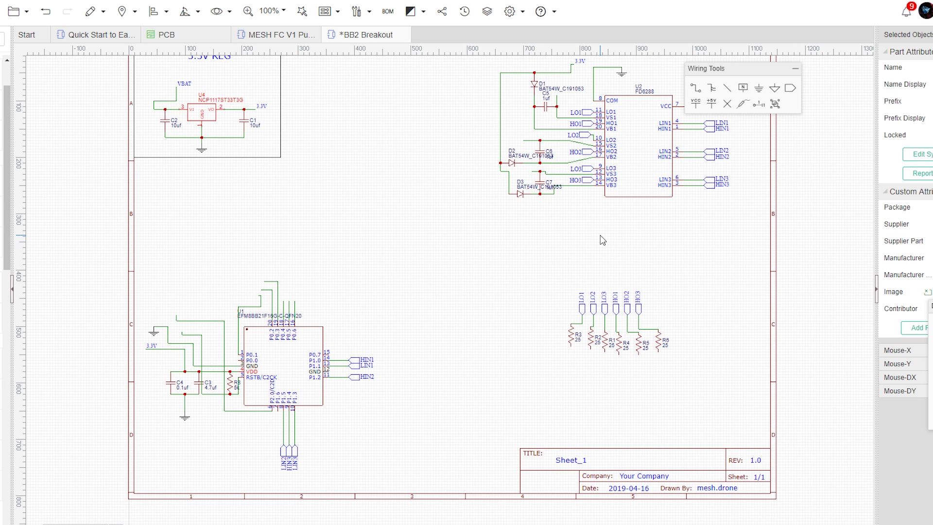
right_click_drag(602, 240, 495, 244)
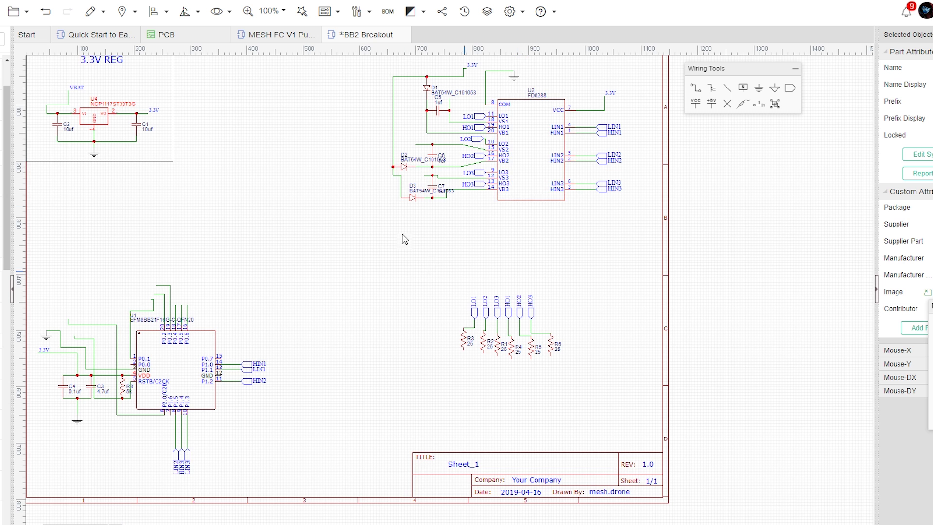
right_click_drag(346, 218, 405, 252)
scroll(405, 253, "down", 1)
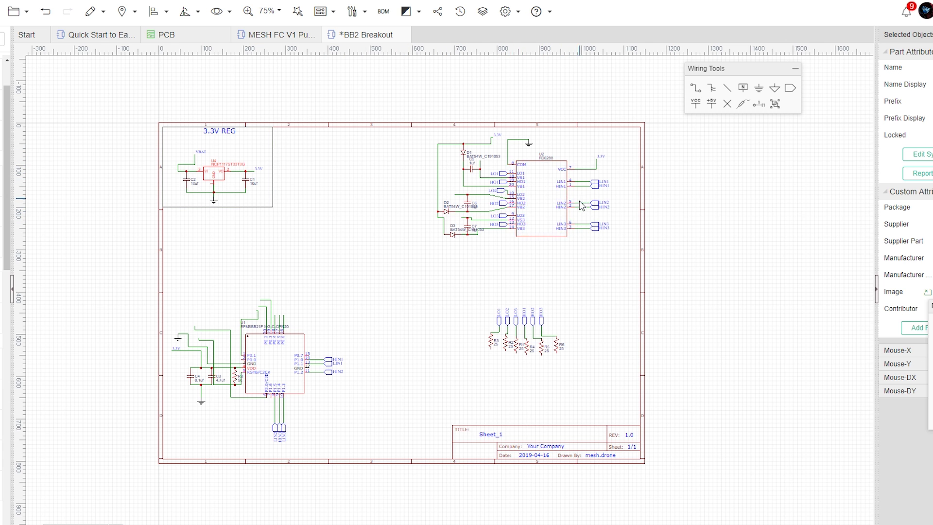
scroll(563, 215, "up", 3)
right_click_drag(317, 354, 471, 169)
scroll(471, 169, "down", 1)
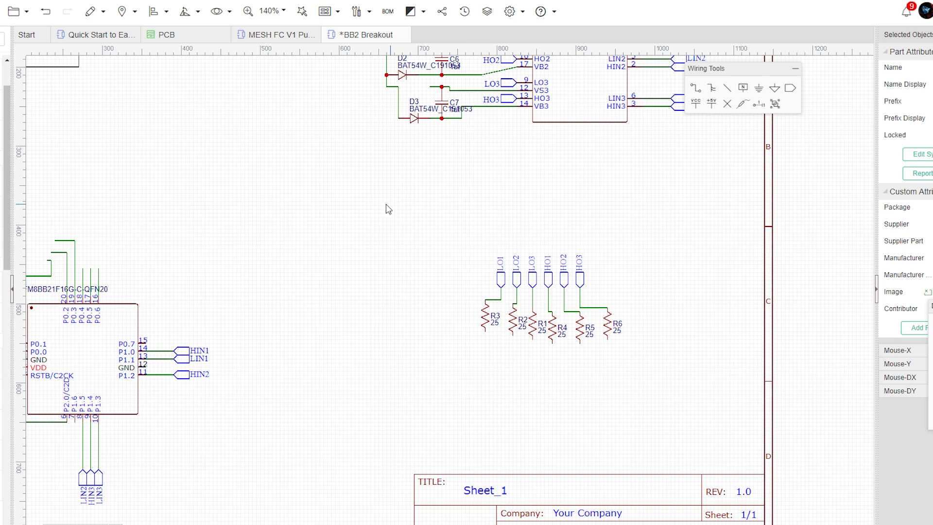
scroll(306, 212, "down", 2)
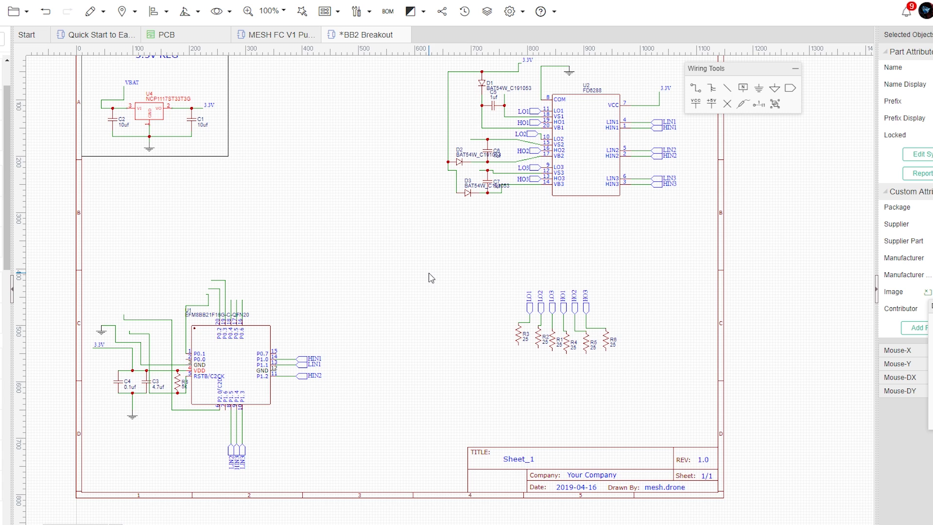
scroll(414, 279, "down", 3)
scroll(379, 284, "up", 3)
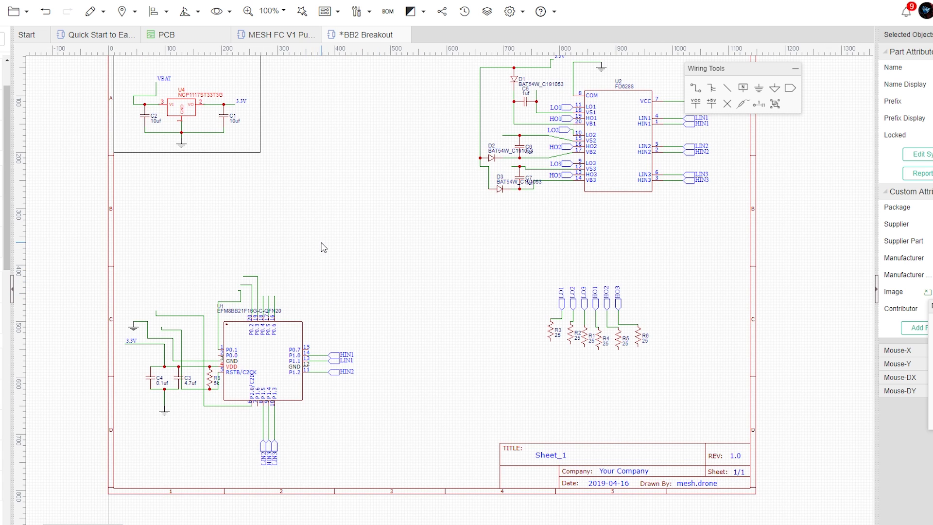
right_click_drag(476, 281, 421, 332)
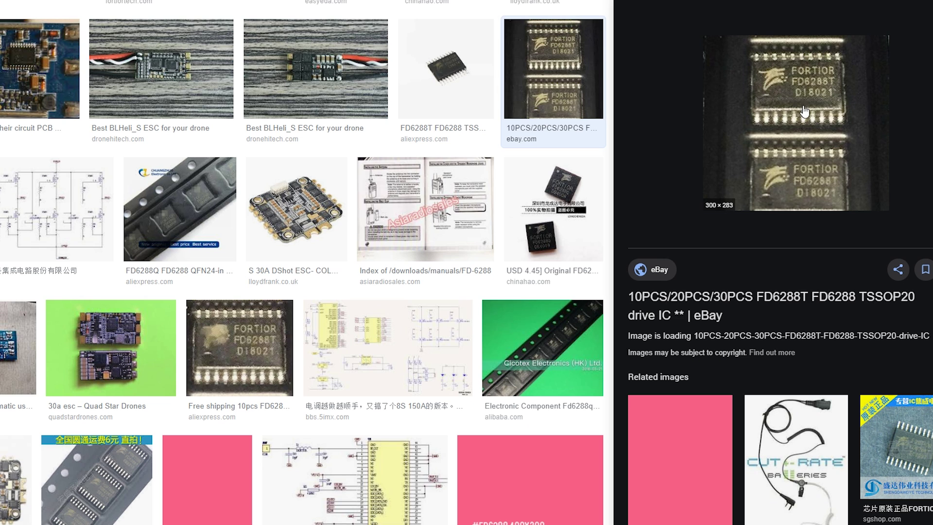
- Compare the FD6288T TSSOP20 and FD6288Q QFN24 listings, ending on ChinaHao's QFN24 one
left_click(555, 219)
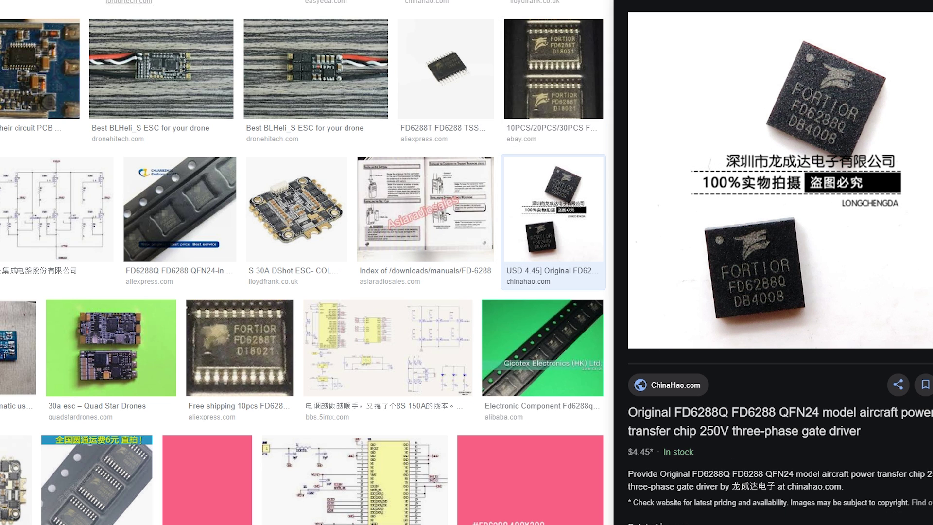
left_click(554, 68)
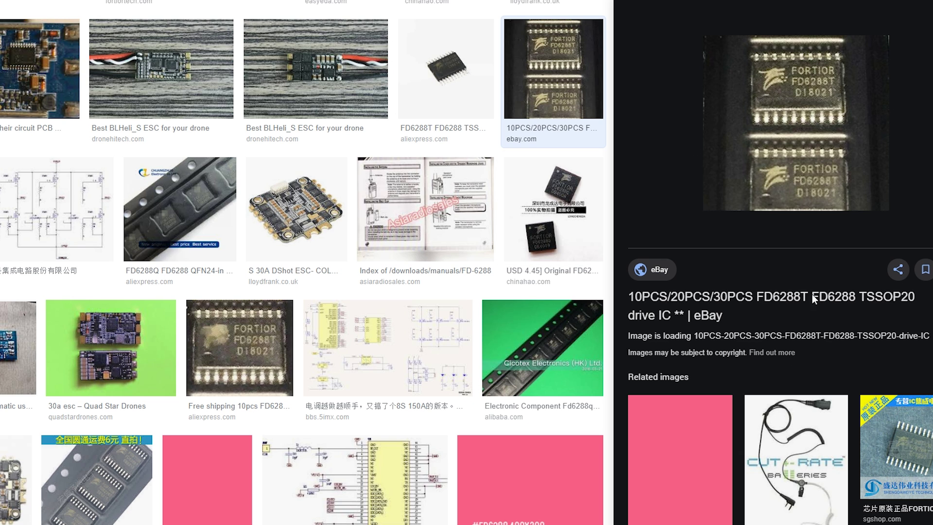
left_click(601, 218)
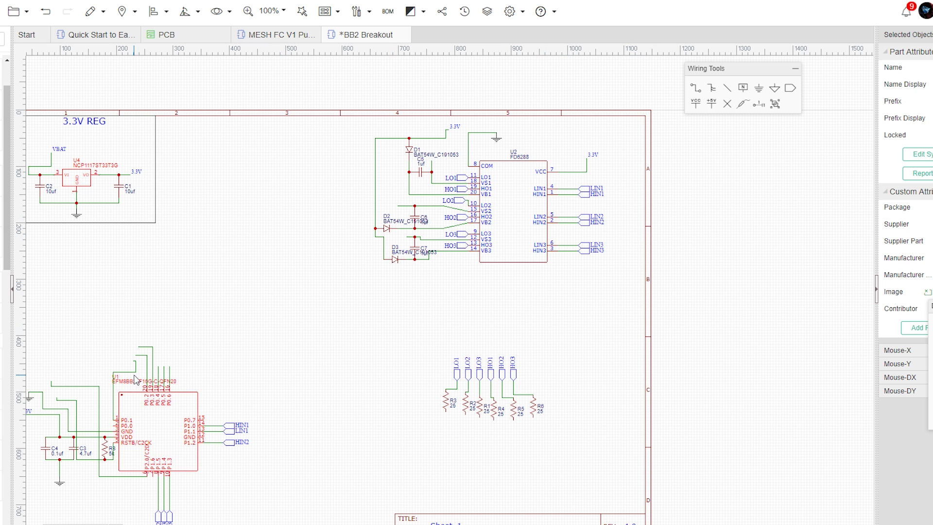
scroll(233, 404, "down", 1)
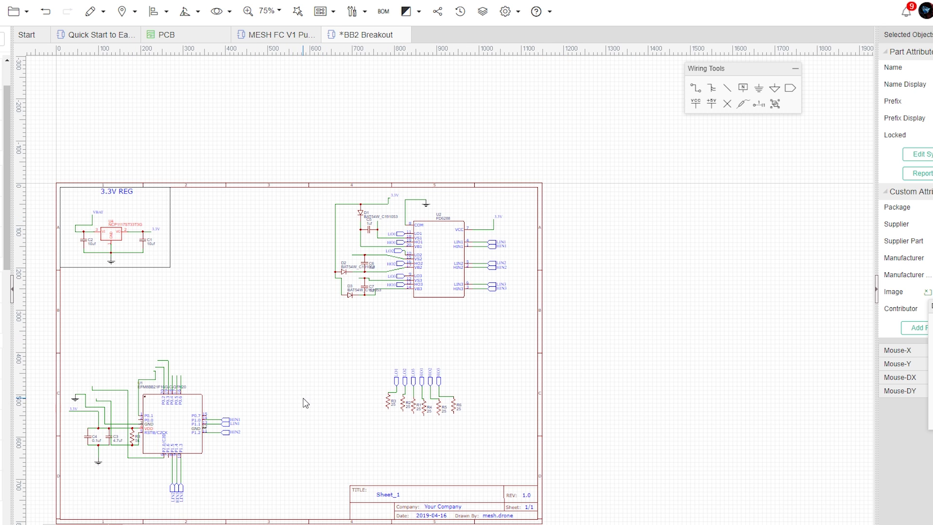
scroll(303, 402, "up", 1)
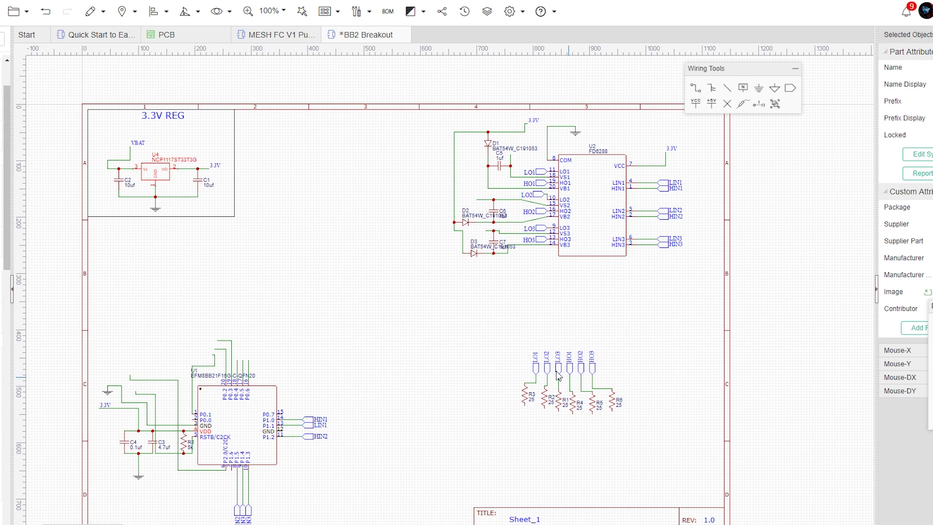
scroll(441, 421, "down", 4)
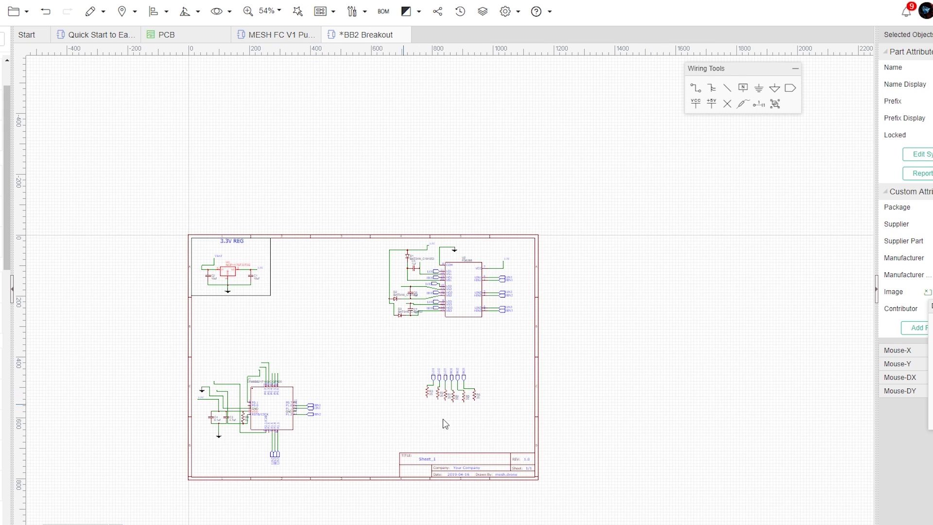
scroll(400, 423, "up", 4)
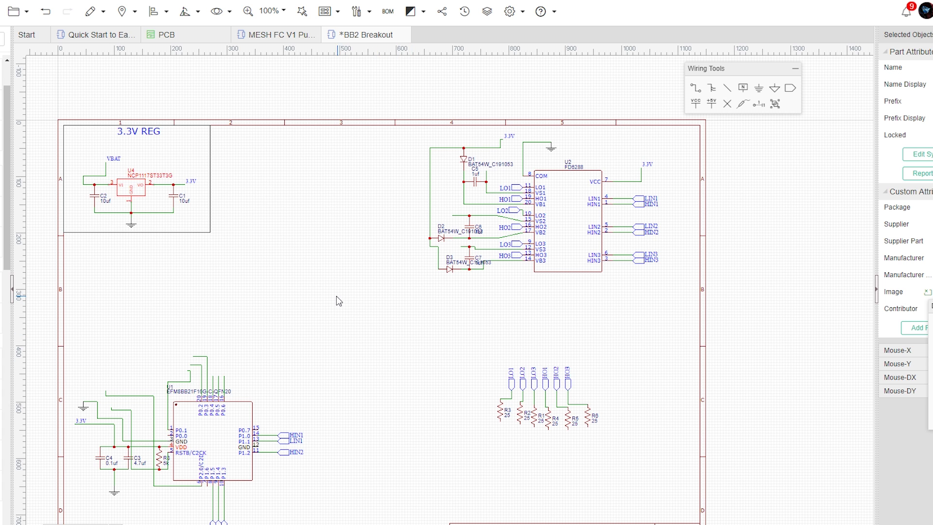
scroll(381, 368, "down", 1)
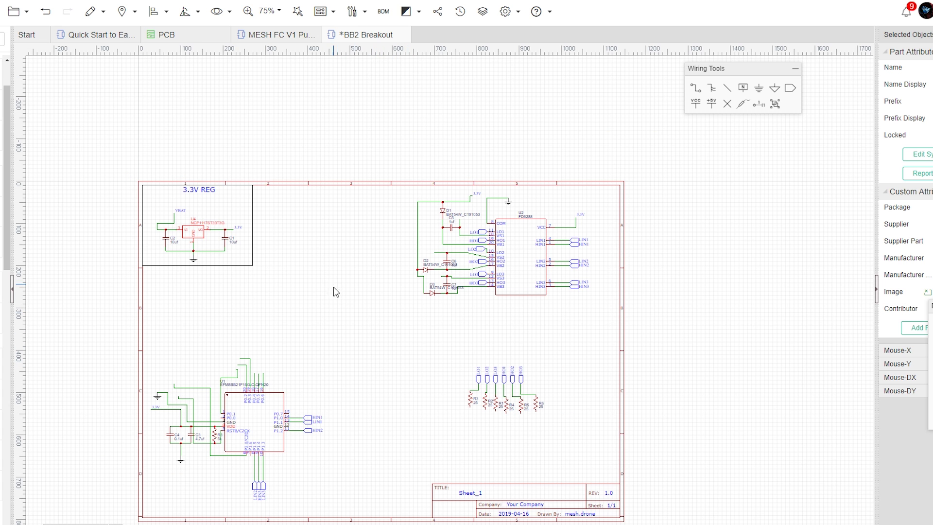
right_click_drag(348, 314, 360, 341)
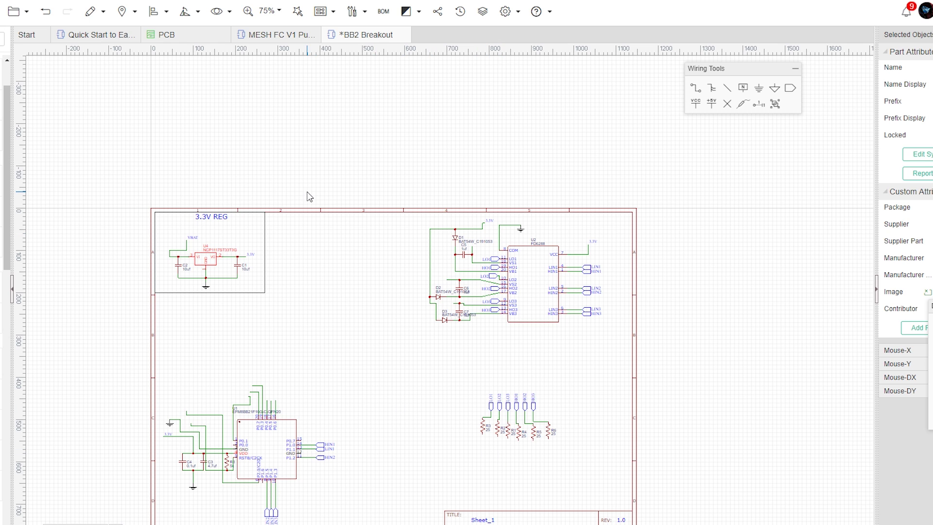
scroll(303, 245, "down", 2)
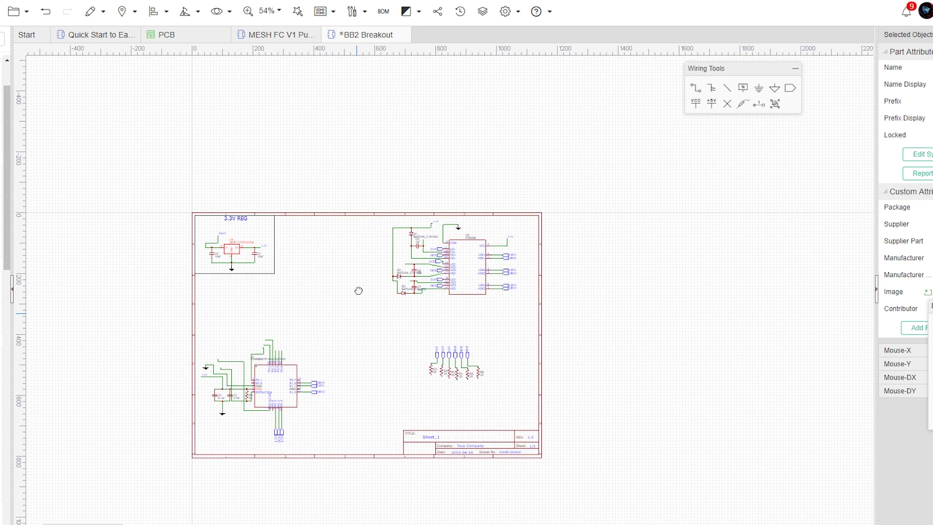
scroll(372, 276, "up", 2)
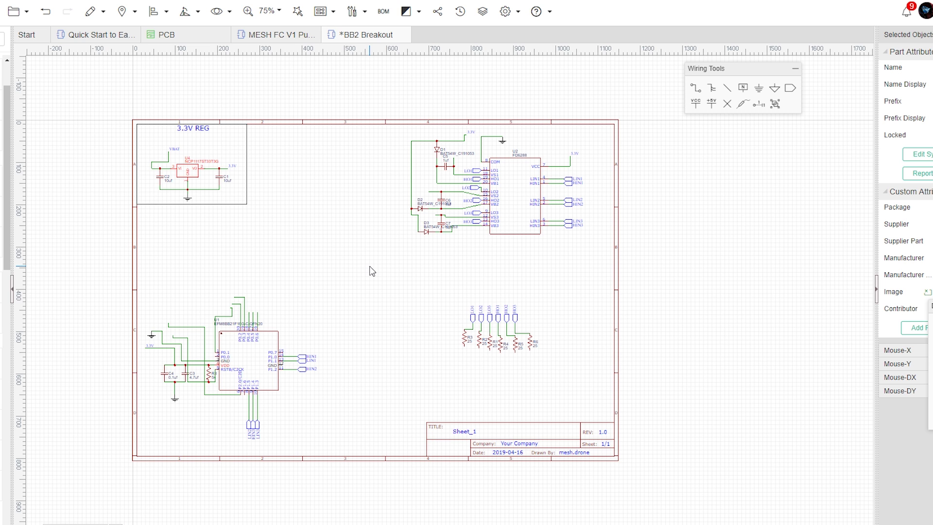
scroll(364, 301, "up", 1)
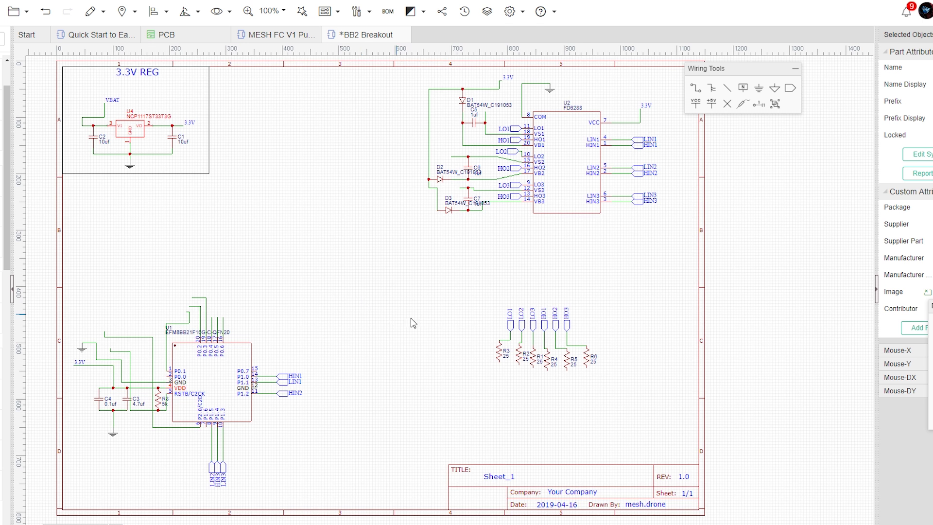
scroll(418, 325, "down", 1)
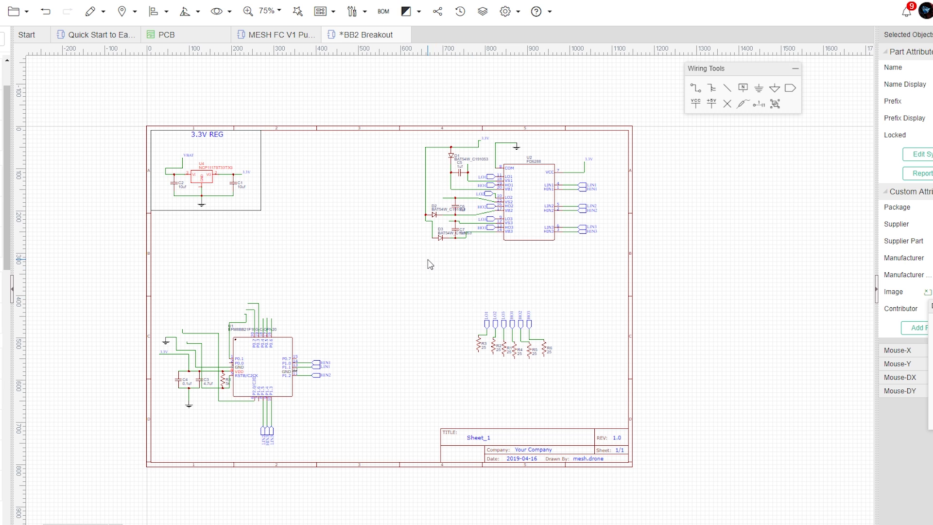
scroll(418, 270, "up", 1)
scroll(467, 260, "down", 1)
right_click_drag(467, 260, 414, 277)
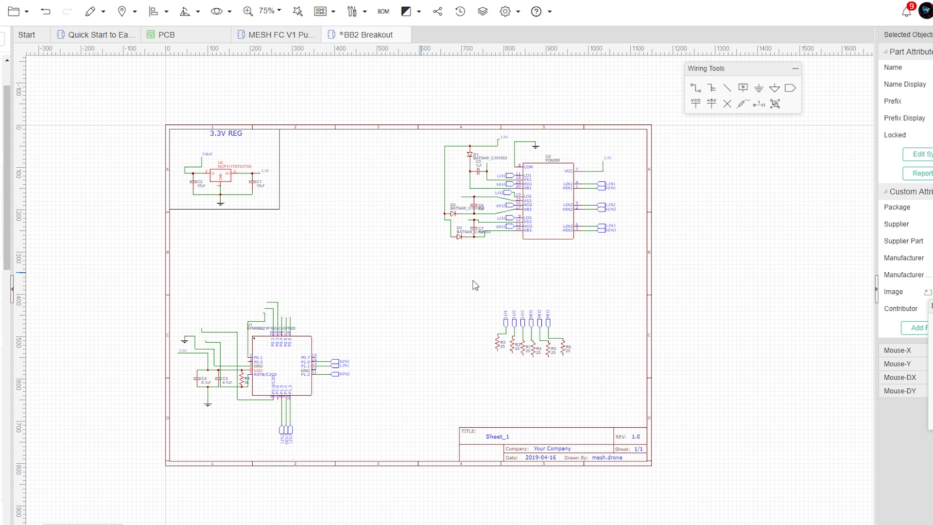
scroll(446, 282, "up", 1)
scroll(446, 281, "down", 1)
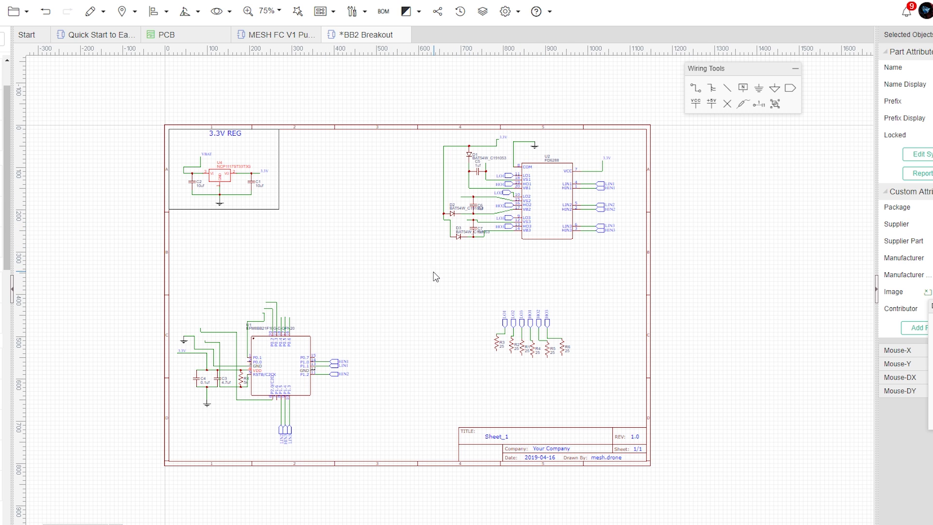
scroll(427, 297, "up", 2)
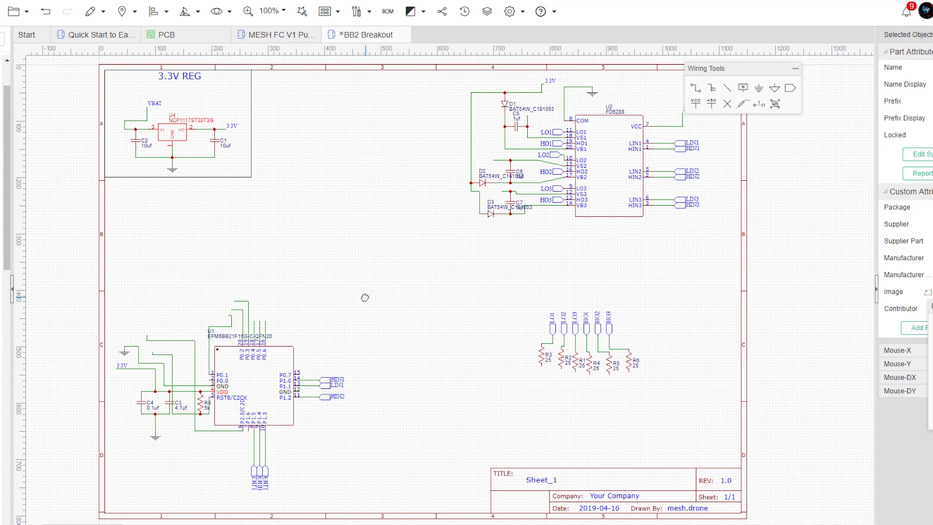
scroll(370, 301, "down", 4)
scroll(396, 344, "up", 2)
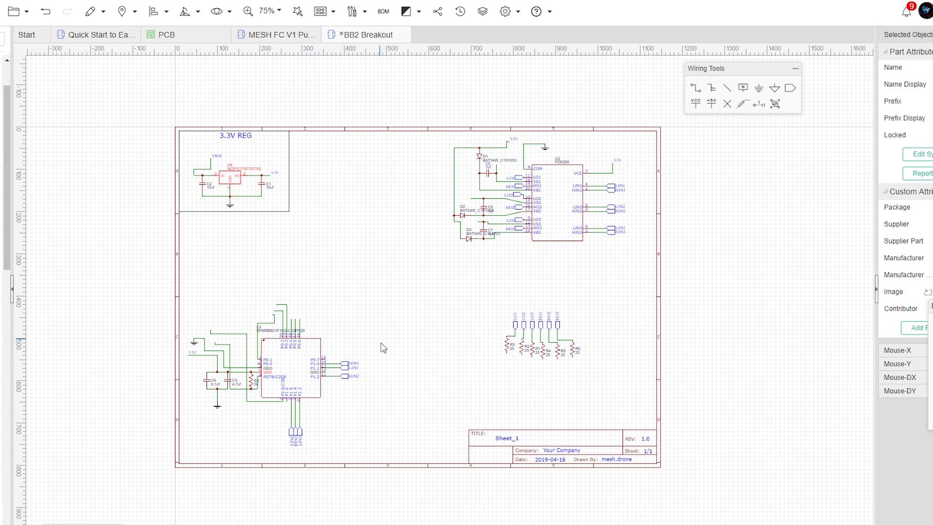
scroll(381, 343, "down", 2)
scroll(391, 332, "up", 2)
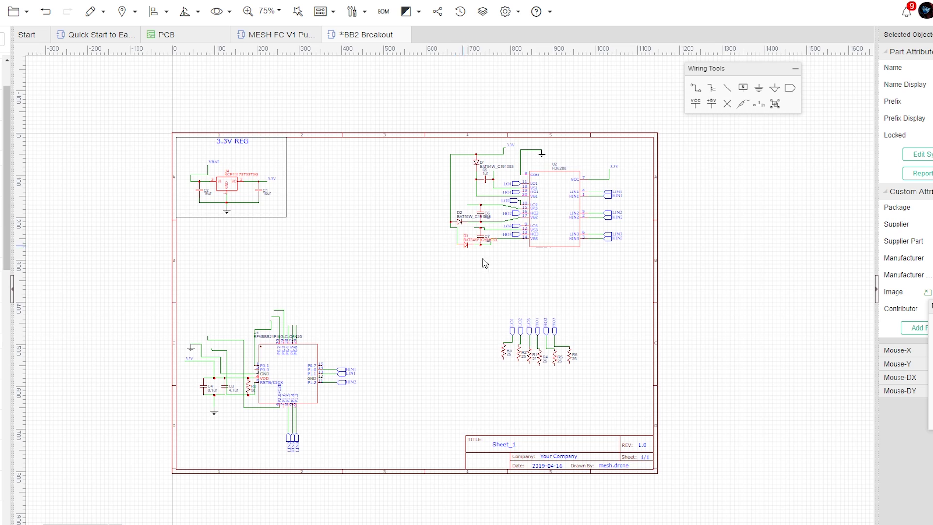
scroll(470, 315, "down", 2)
scroll(469, 315, "up", 2)
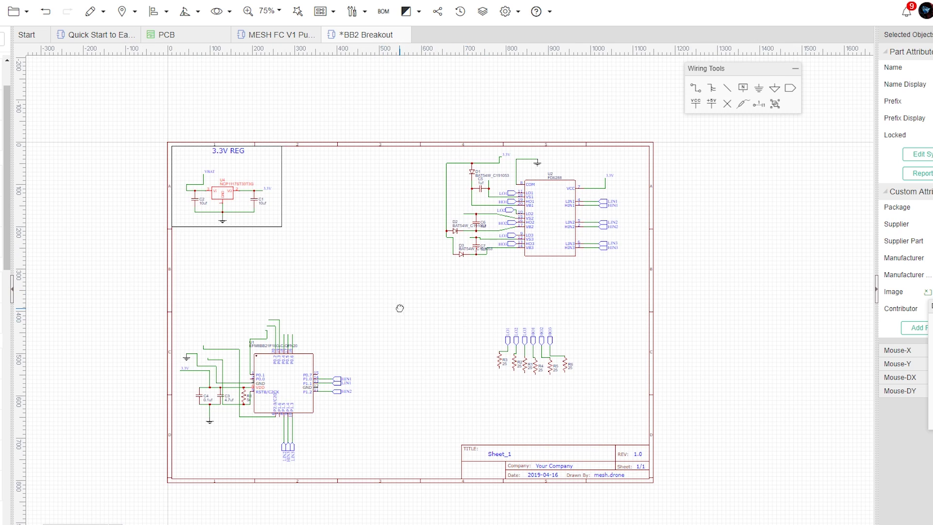
scroll(428, 266, "up", 1)
right_click_drag(429, 278, 418, 302)
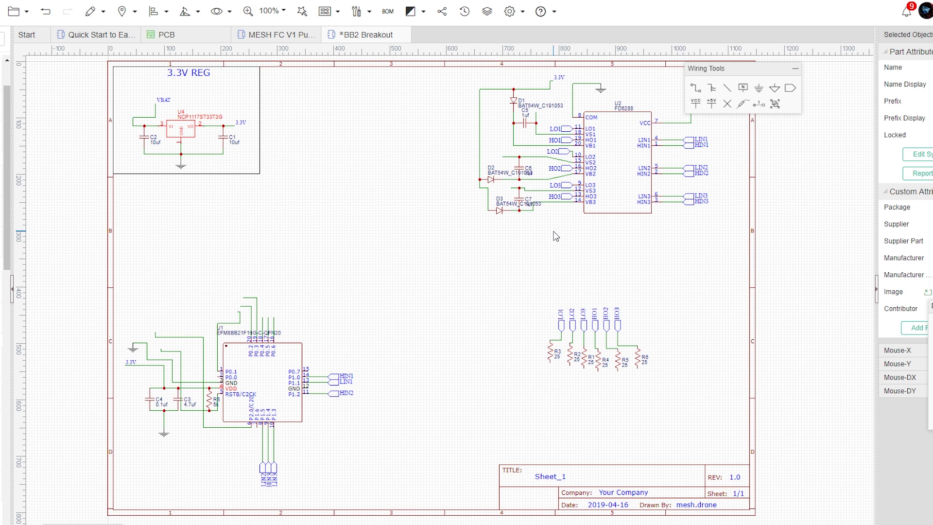
scroll(535, 309, "down", 2)
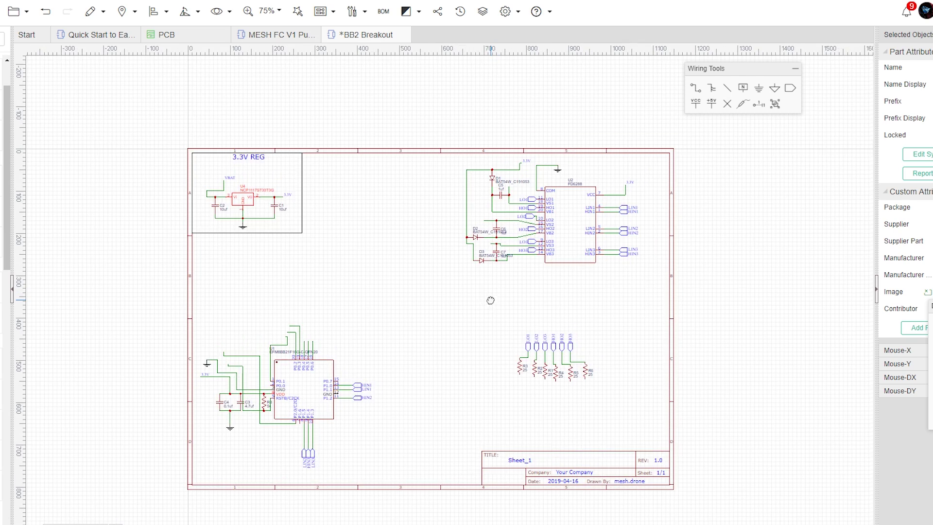
scroll(491, 304, "up", 2)
scroll(493, 292, "down", 1)
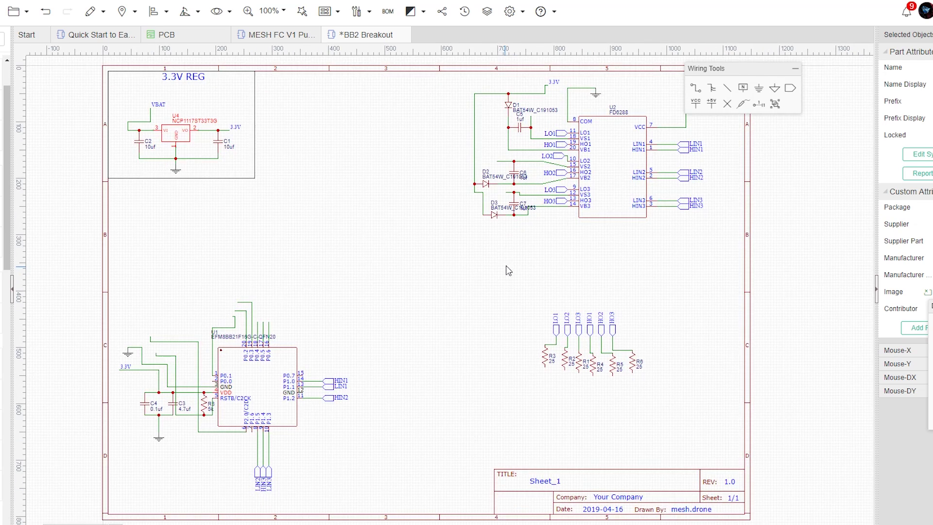
scroll(489, 264, "up", 1)
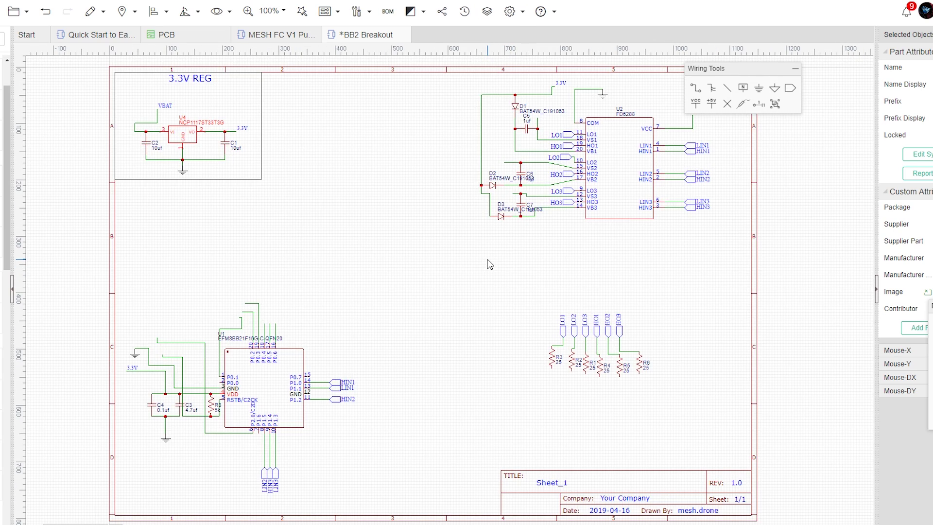
right_click_drag(424, 273, 466, 283)
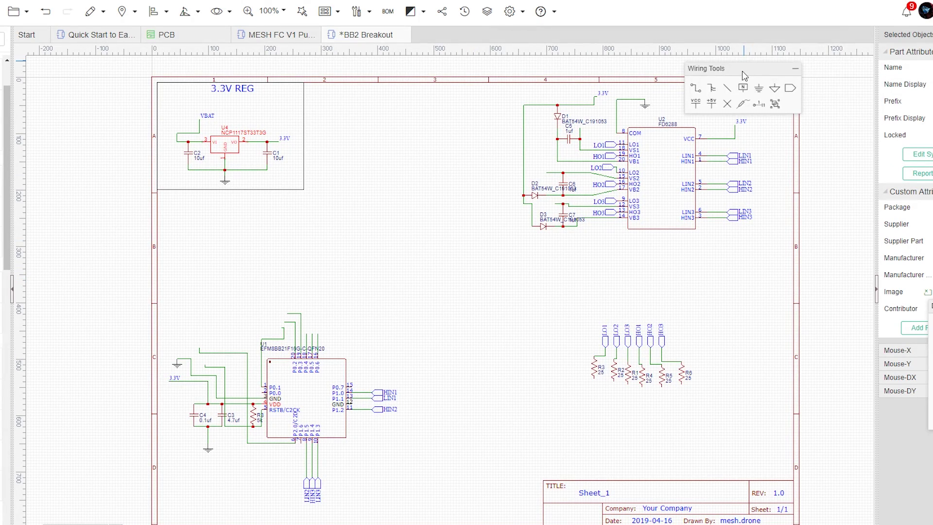
- Drag the Wiring Tools palette to the right, off the schematic, and open the Edit dropdown
left_click_drag(743, 71, 862, 65)
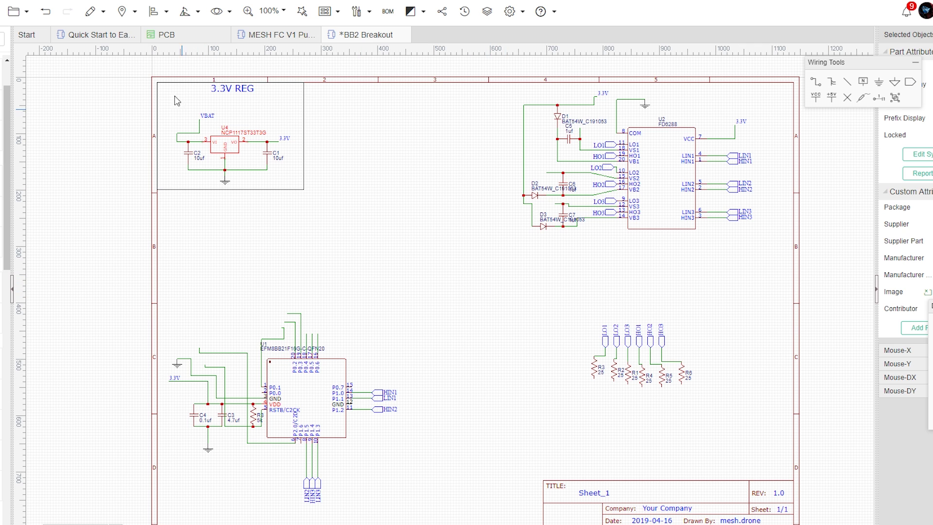
left_click(92, 10)
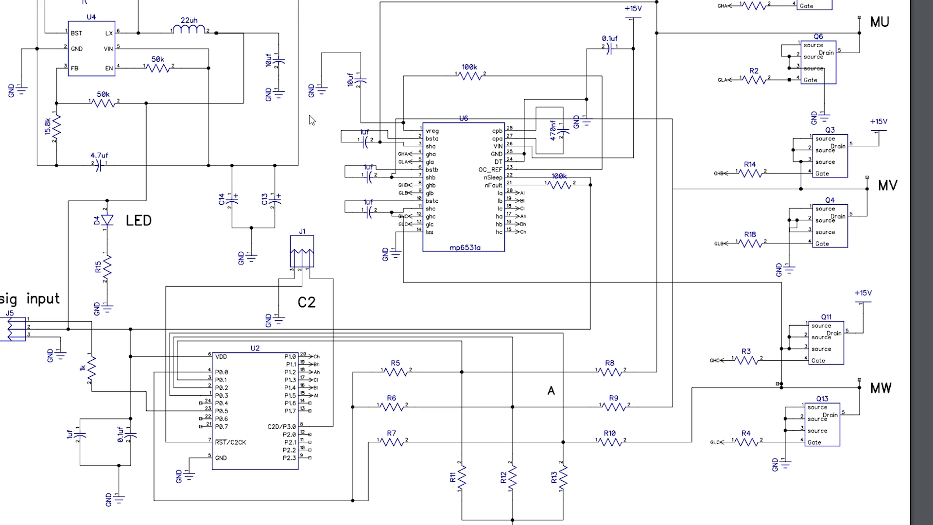
- Scroll through the mp6531asilabs.dch schematic PDF to review its circuits
scroll(421, 273, "down", 1)
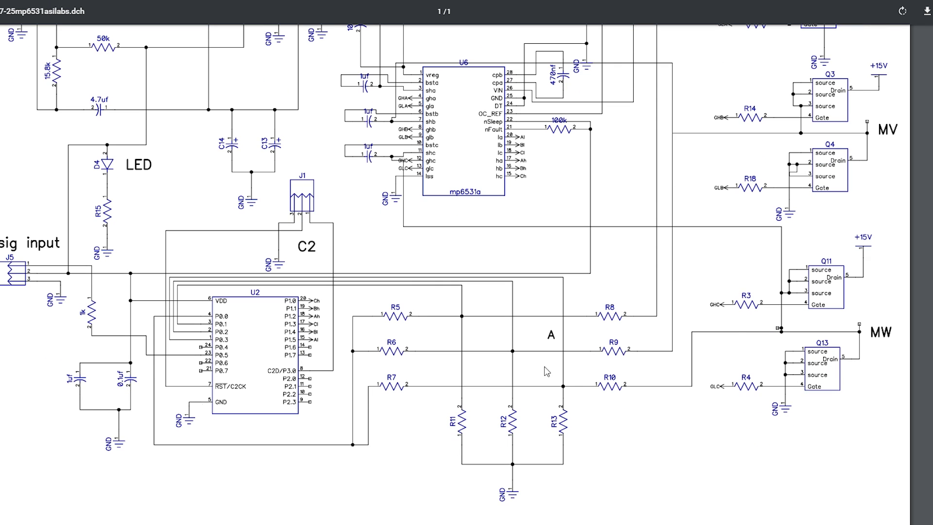
scroll(407, 281, "up", 2)
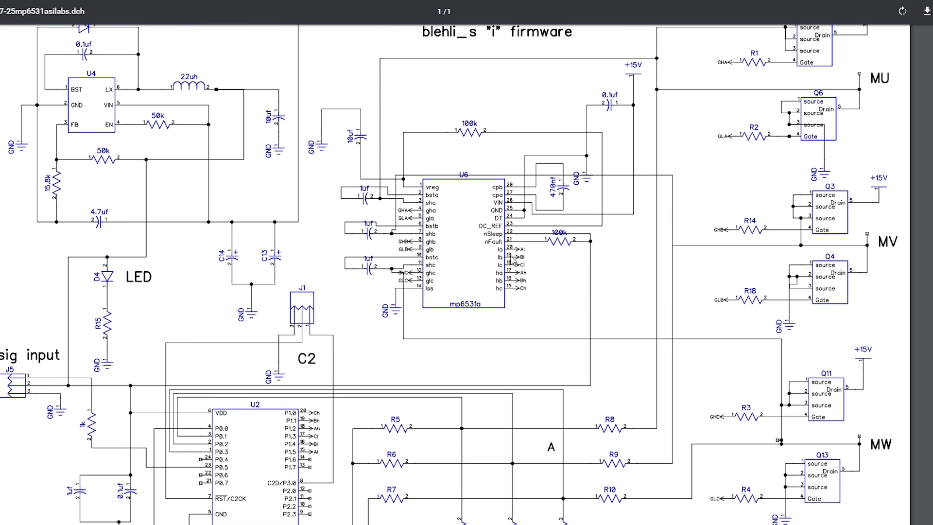
scroll(501, 253, "up", 2)
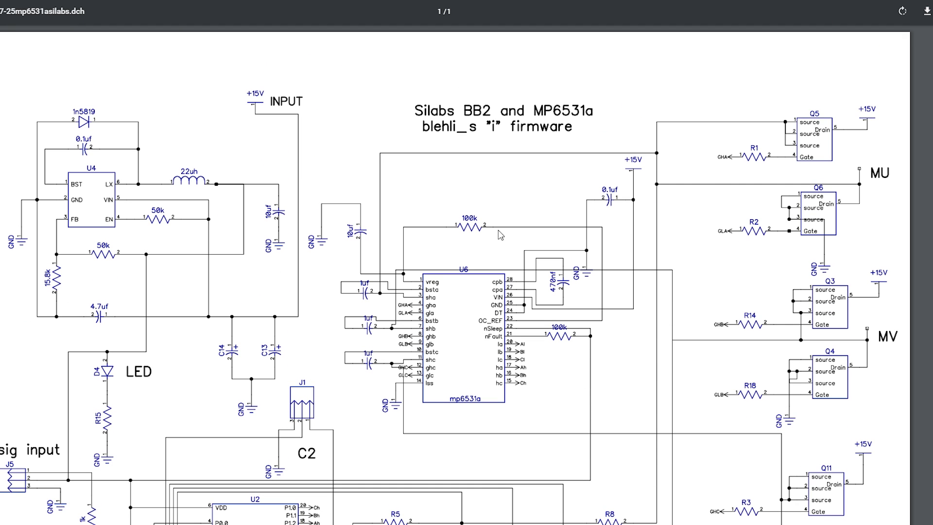